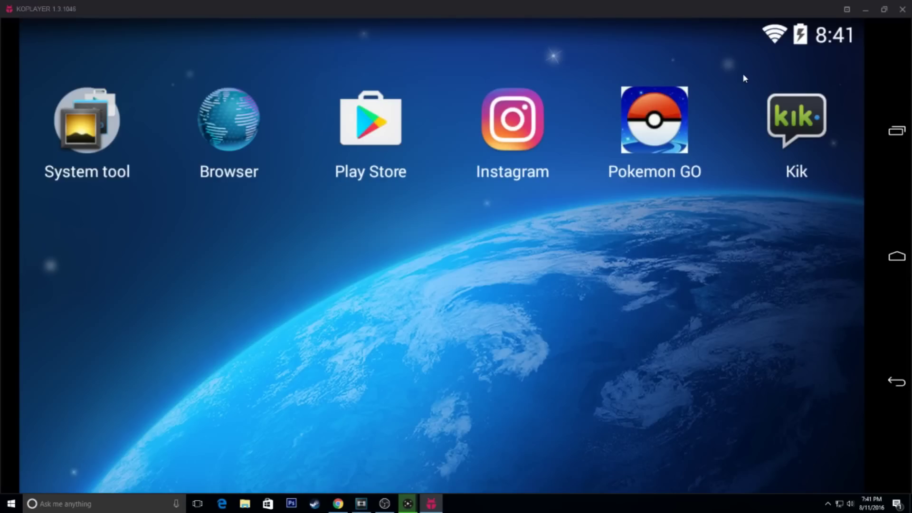
Restore the maximized emulator to a smaller window and reposition it near the middle of the desktop
{"action": "left_click", "coordinate": [884, 9]}
{"action": "left_click_drag", "start_coordinate": [504, 82], "coordinate": [574, 126]}
{"action": "left_click_drag", "start_coordinate": [380, 117], "coordinate": [345, 76]}
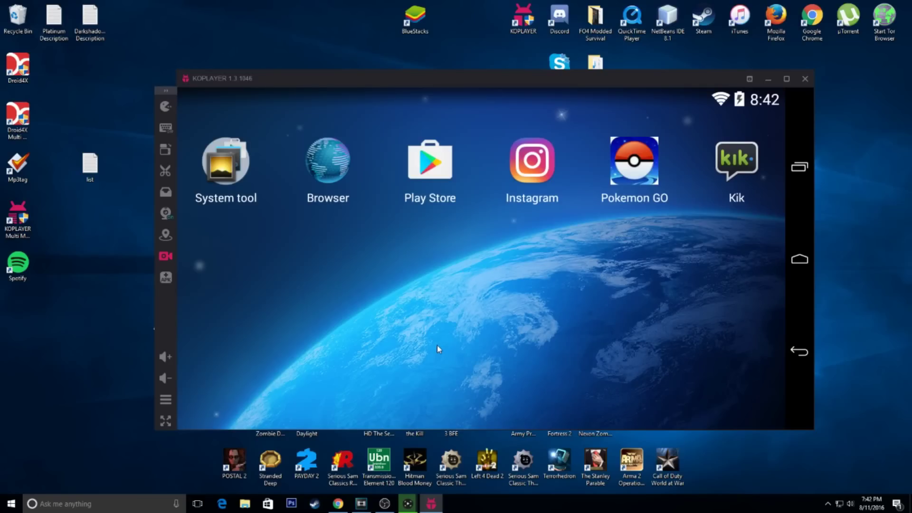
Open the Play Store in the emulator, search for Snapchat and open the app's store page
{"action": "left_click", "coordinate": [338, 503]}
{"action": "left_click", "coordinate": [434, 163]}
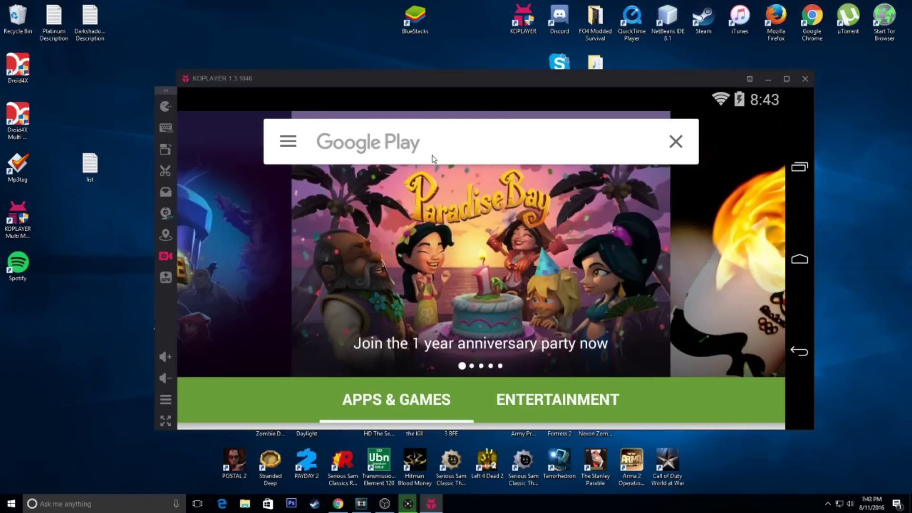
{"action": "left_click", "coordinate": [433, 158]}
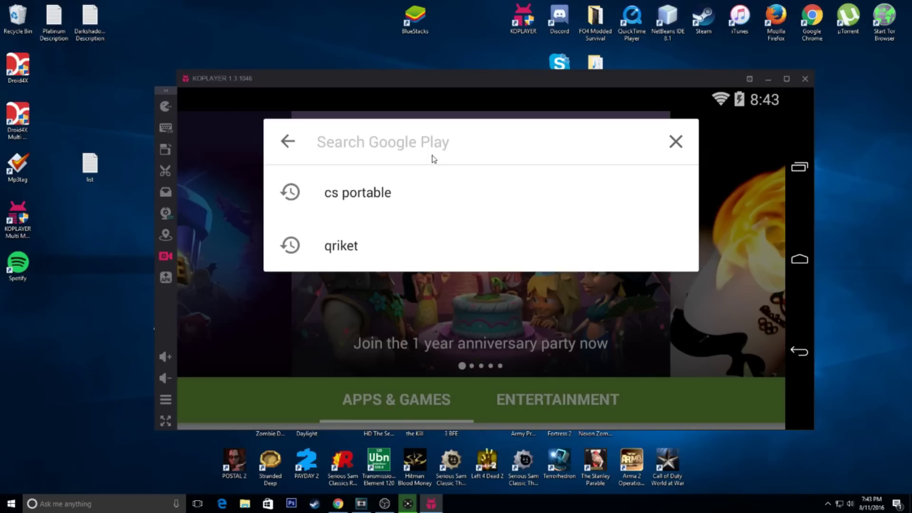
{"action": "type", "text": "sp"}
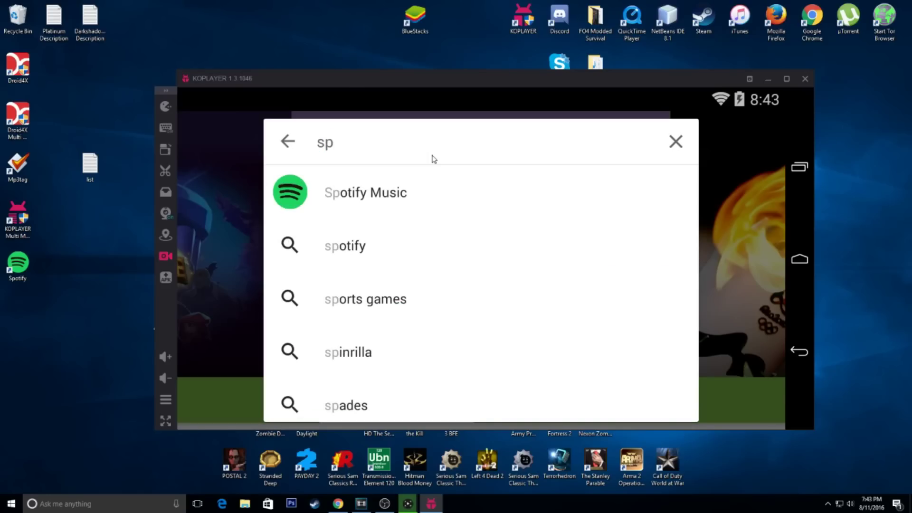
{"action": "key", "text": "BackSpace"}
{"action": "type", "text": "na"}
{"action": "key", "text": "Down"}
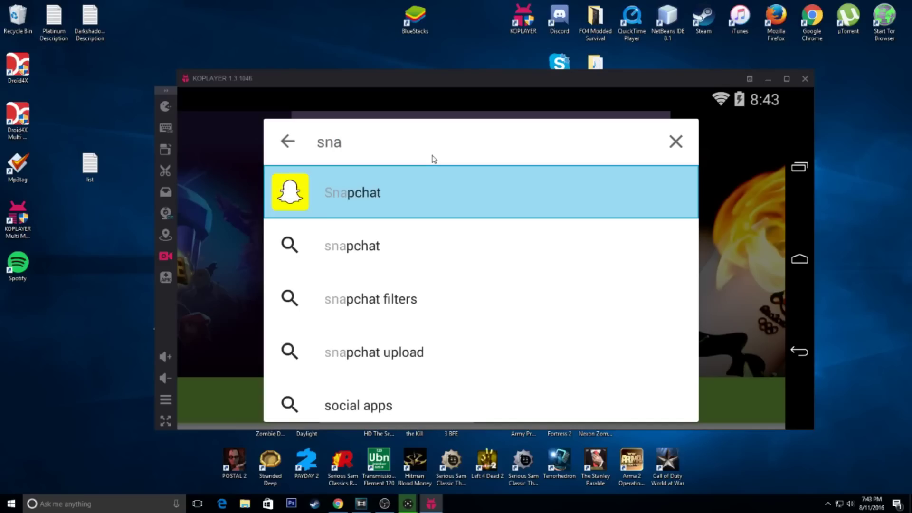
{"action": "key", "text": "Return"}
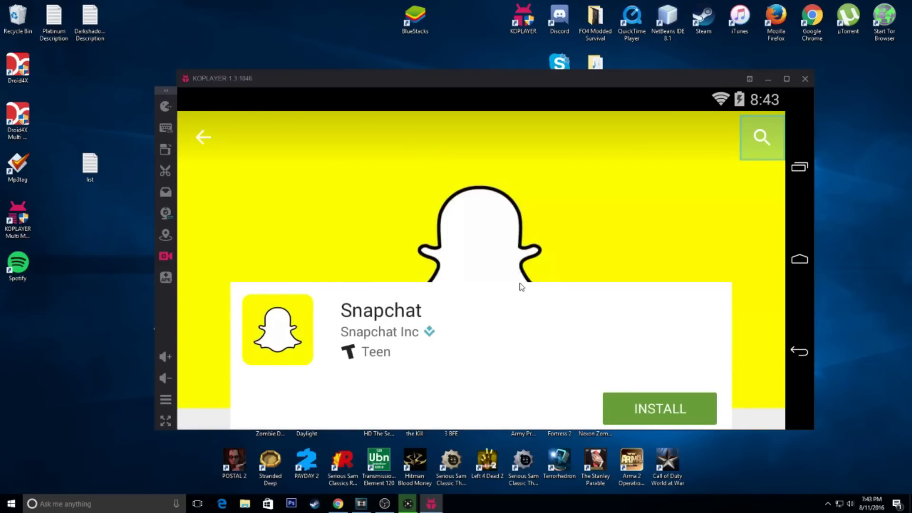
Look through Snapchat's store page down to its ratings and reviews, and return to the emulator's home screen
{"action": "scroll", "coordinate": [521, 286], "scroll_direction": "down", "scroll_amount": 4}
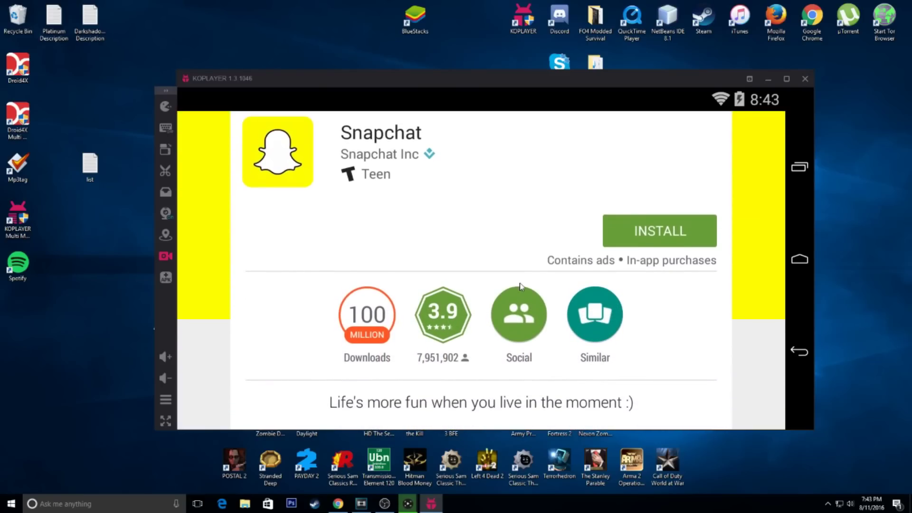
{"action": "scroll", "coordinate": [521, 287], "scroll_direction": "down", "scroll_amount": 5}
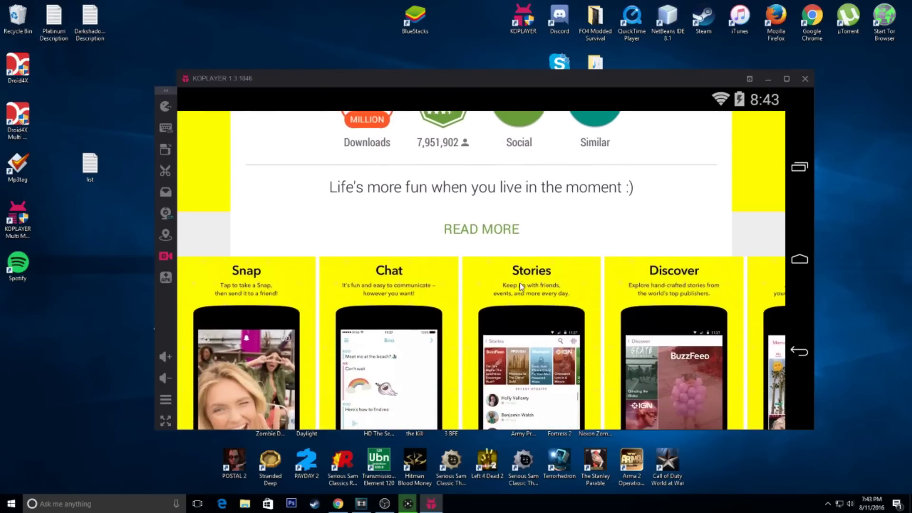
{"action": "scroll", "coordinate": [521, 287], "scroll_direction": "down", "scroll_amount": 7}
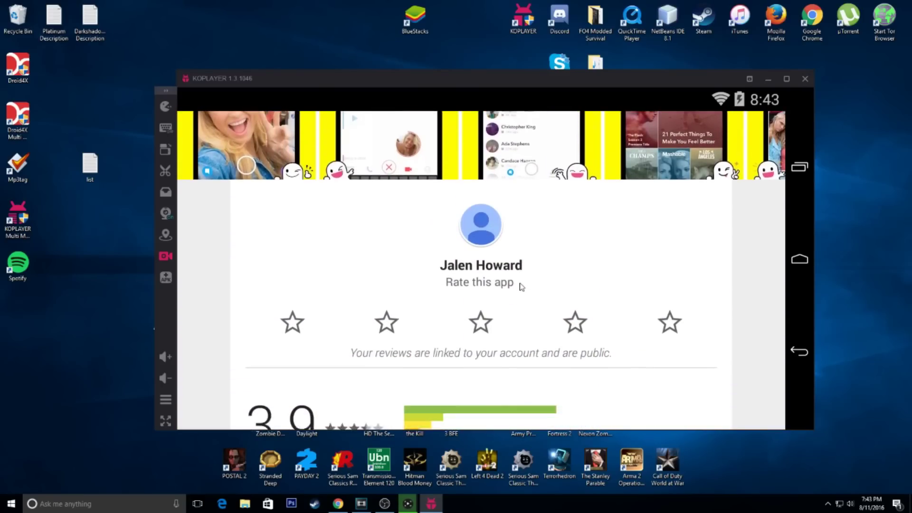
{"action": "scroll", "coordinate": [521, 287], "scroll_direction": "down", "scroll_amount": 3}
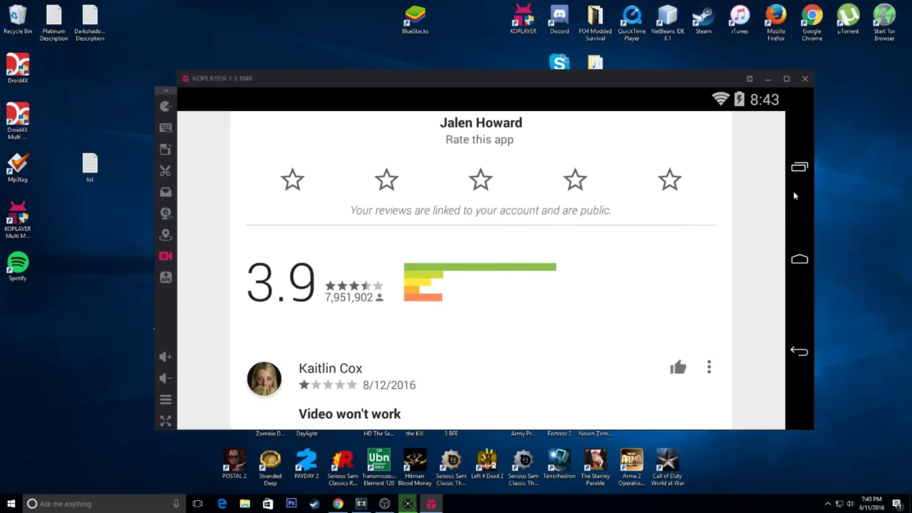
{"action": "left_click", "coordinate": [799, 167]}
{"action": "left_click", "coordinate": [664, 342]}
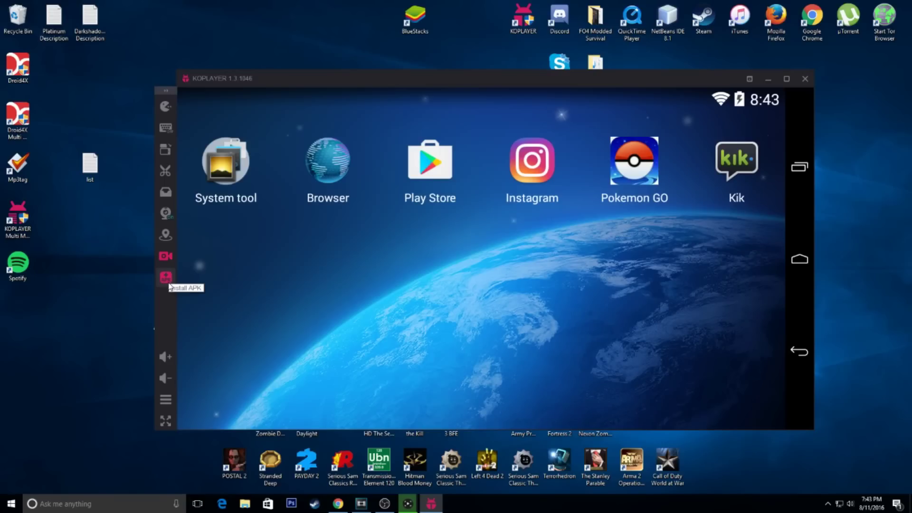
{"action": "left_click", "coordinate": [166, 278]}
{"action": "left_click", "coordinate": [165, 279]}
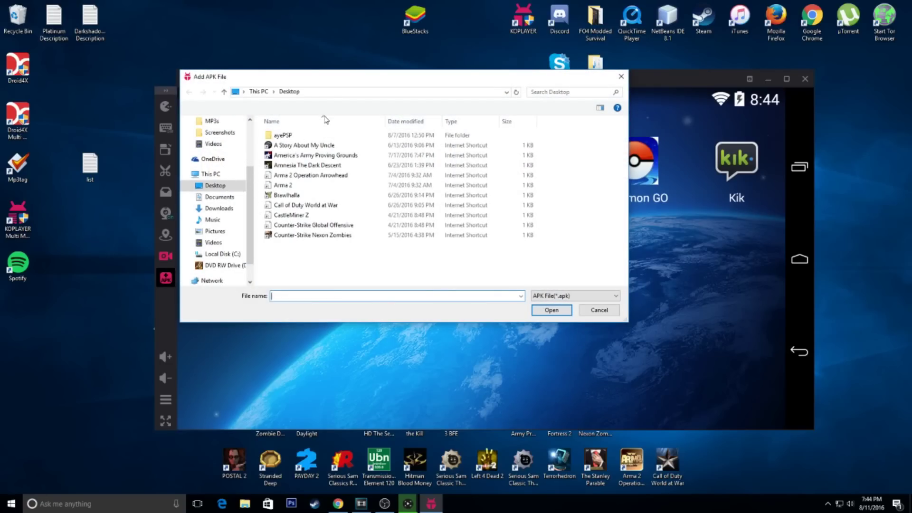
{"action": "left_click", "coordinate": [622, 76]}
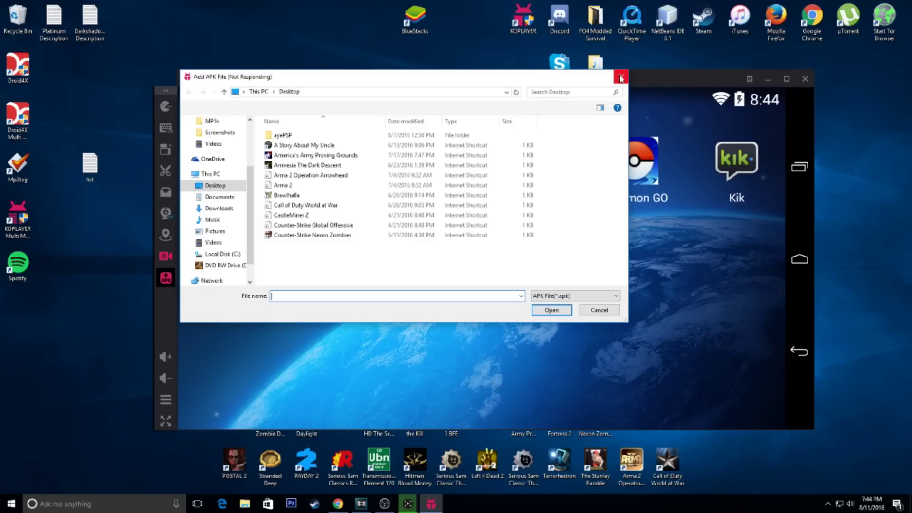
Open File Explorer and relaunch the KOPLAYER emulator, allowing it to make changes to the device
{"action": "left_click", "coordinate": [244, 505]}
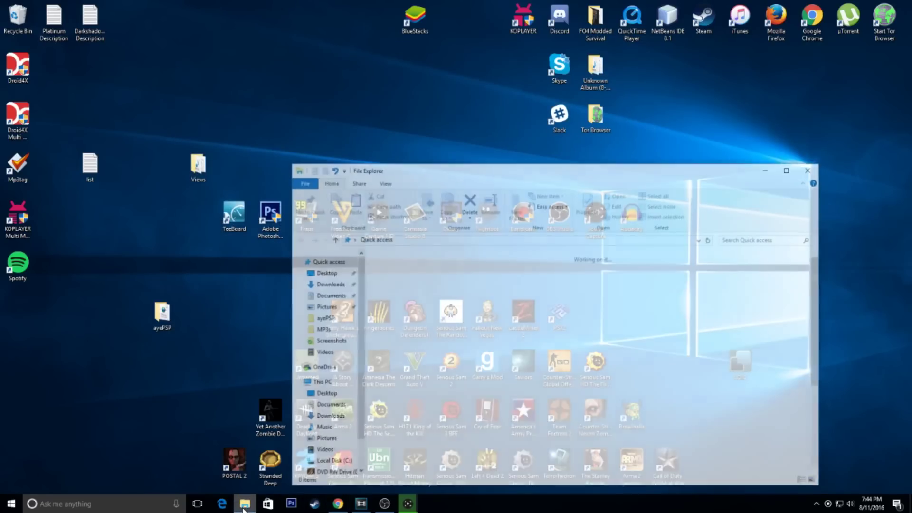
{"action": "double_click", "coordinate": [533, 22]}
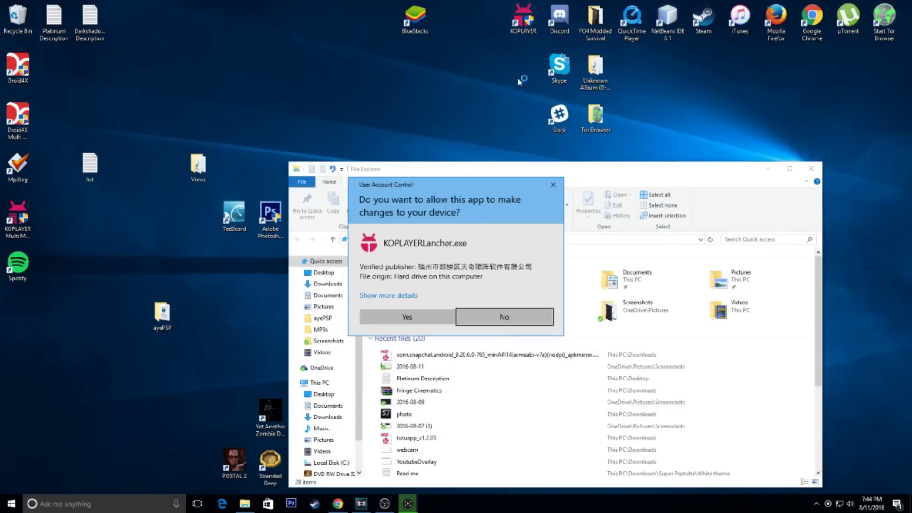
{"action": "left_click", "coordinate": [402, 317]}
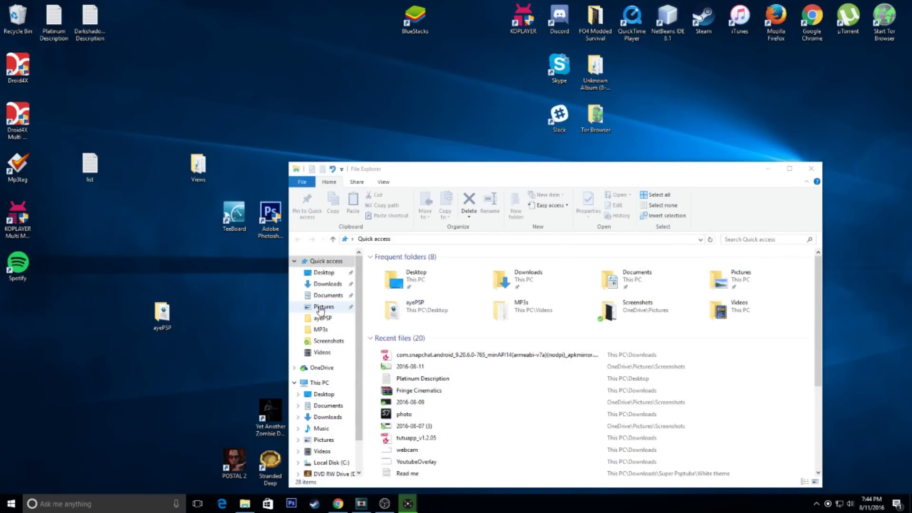
Find the Snapchat 9.20.6.0 APK in the Downloads folder and try to drop it directly onto the emulator window
{"action": "left_click", "coordinate": [328, 284]}
{"action": "scroll", "coordinate": [519, 294], "scroll_direction": "down", "scroll_amount": 5}
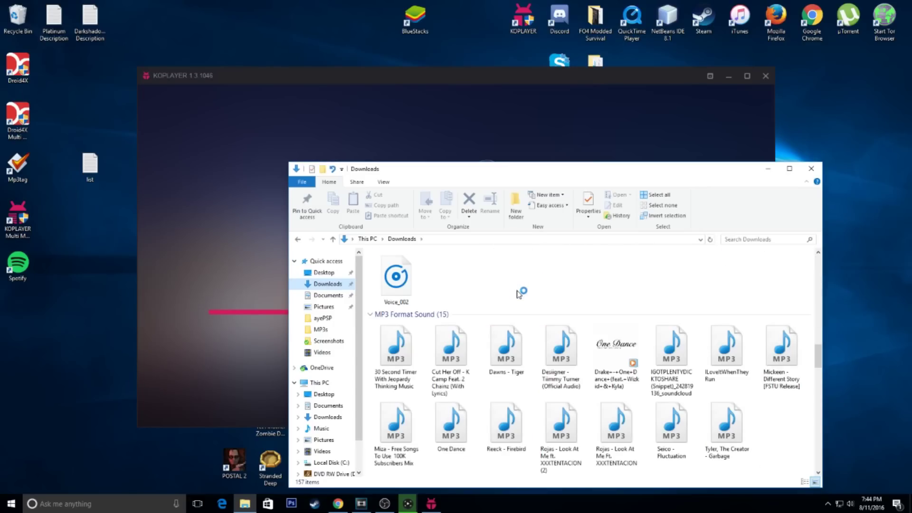
{"action": "left_click_drag", "start_coordinate": [654, 300], "coordinate": [616, 315]}
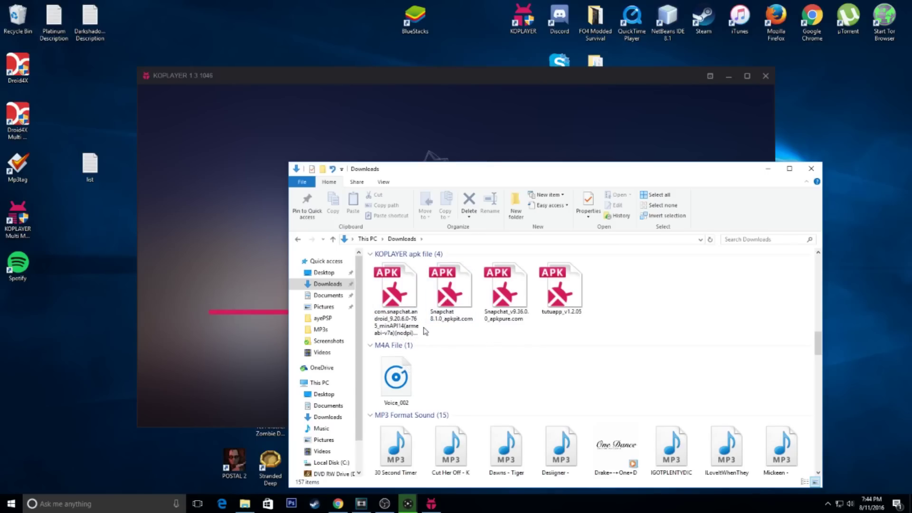
{"action": "left_click_drag", "start_coordinate": [439, 175], "coordinate": [687, 136]}
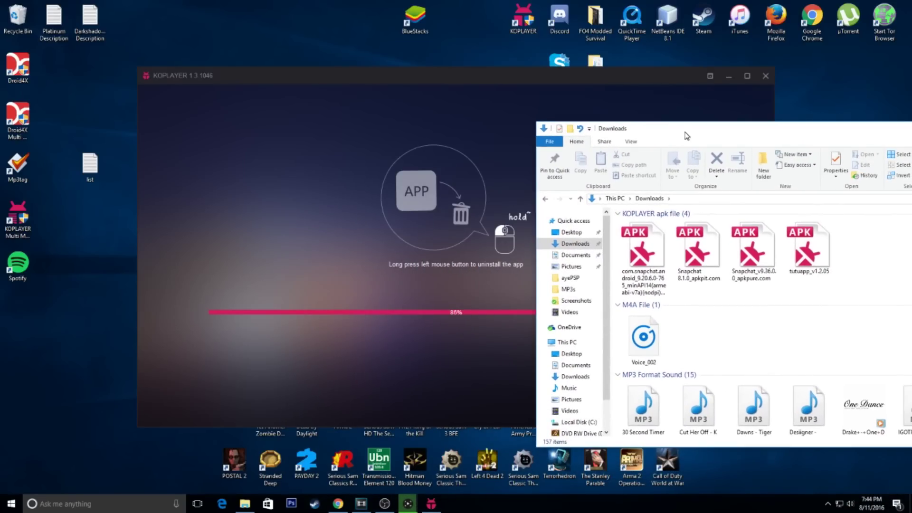
{"action": "left_click", "coordinate": [646, 275]}
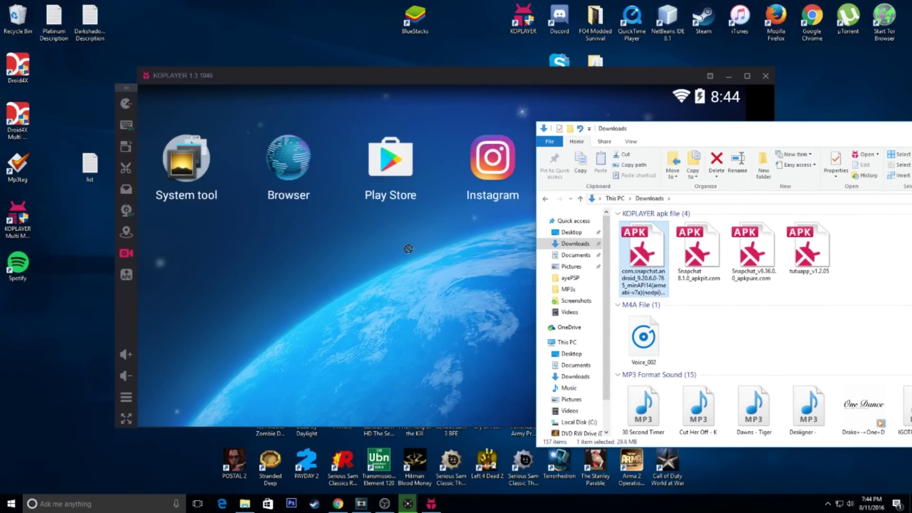
Install the com.snapchat.android_9.20.6.0 APK from the Downloads folder in the emulator, and minimize the File Explorer window
{"action": "left_click", "coordinate": [127, 276]}
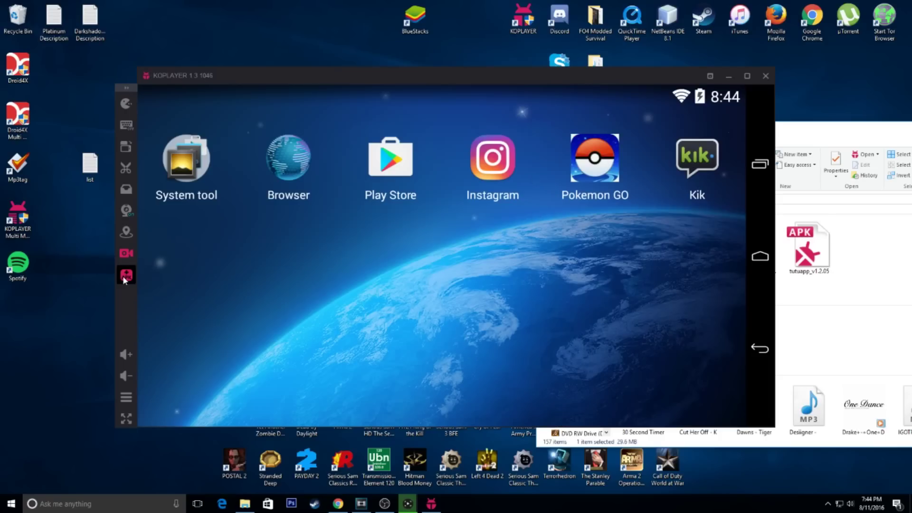
{"action": "left_click", "coordinate": [128, 277]}
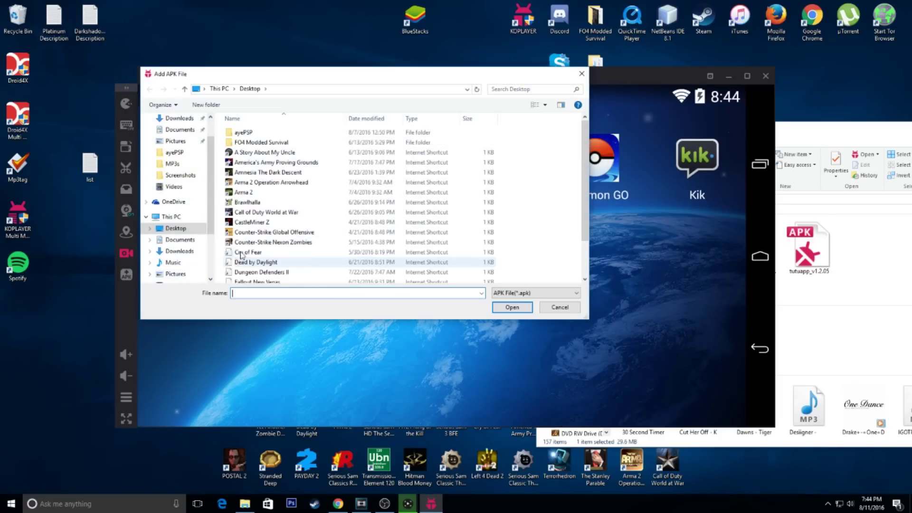
{"action": "left_click", "coordinate": [180, 148]}
{"action": "scroll", "coordinate": [285, 237], "scroll_direction": "down", "scroll_amount": 10}
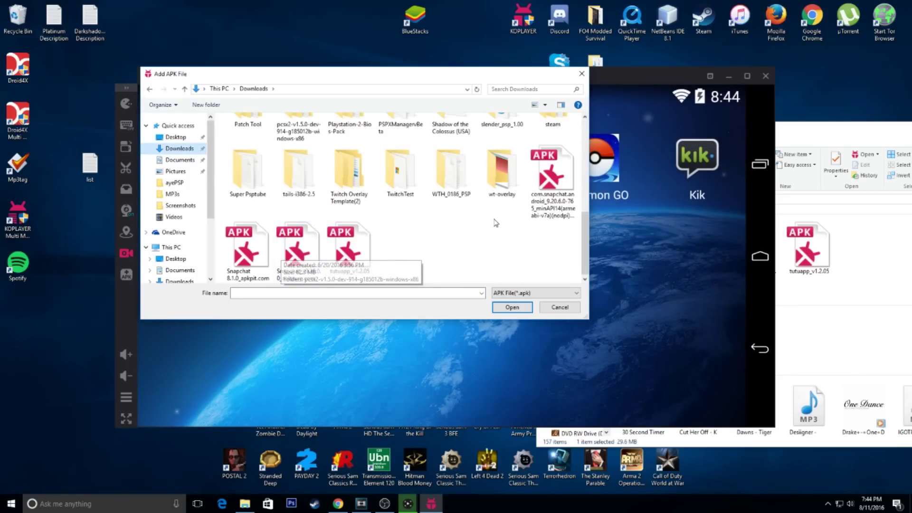
{"action": "left_click", "coordinate": [551, 176]}
{"action": "left_click", "coordinate": [503, 308]}
{"action": "left_click_drag", "start_coordinate": [781, 139], "coordinate": [534, 162]}
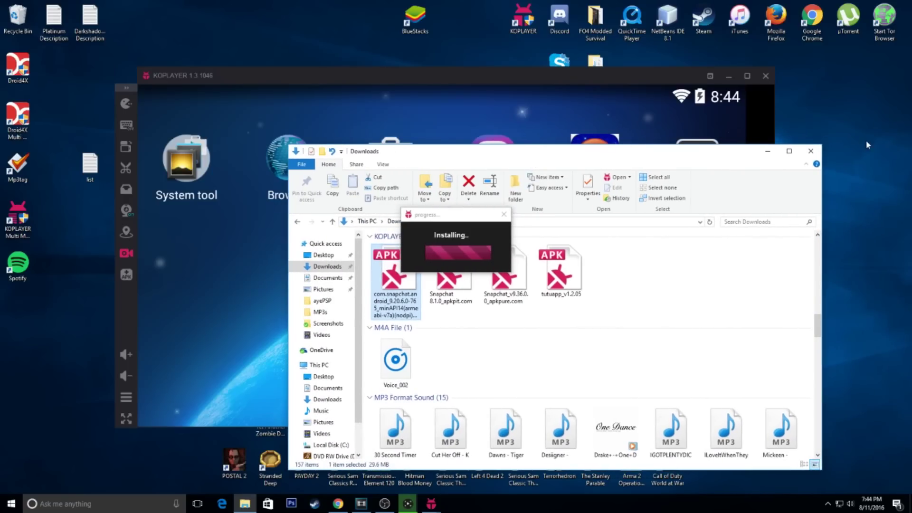
{"action": "left_click", "coordinate": [767, 151]}
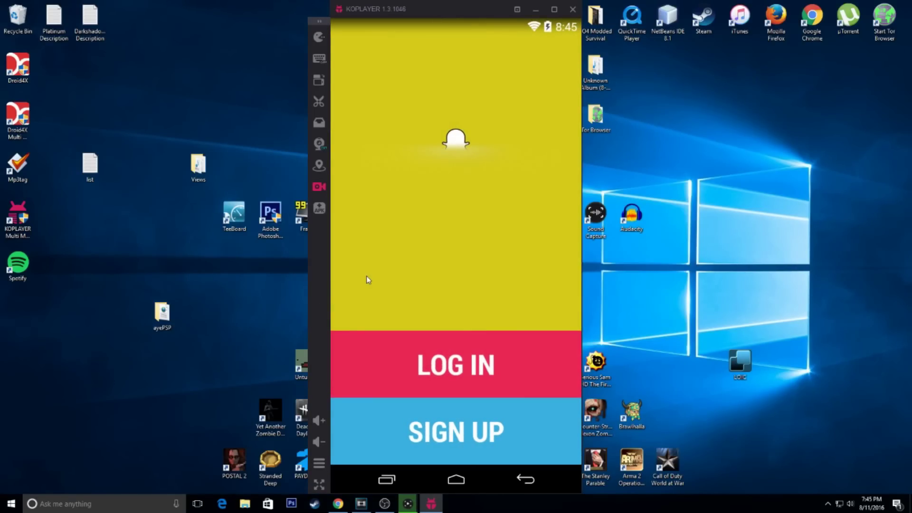
Log in to Snapchat by entering the account username and password
{"action": "left_click", "coordinate": [446, 375]}
{"action": "type", "text": "D"}
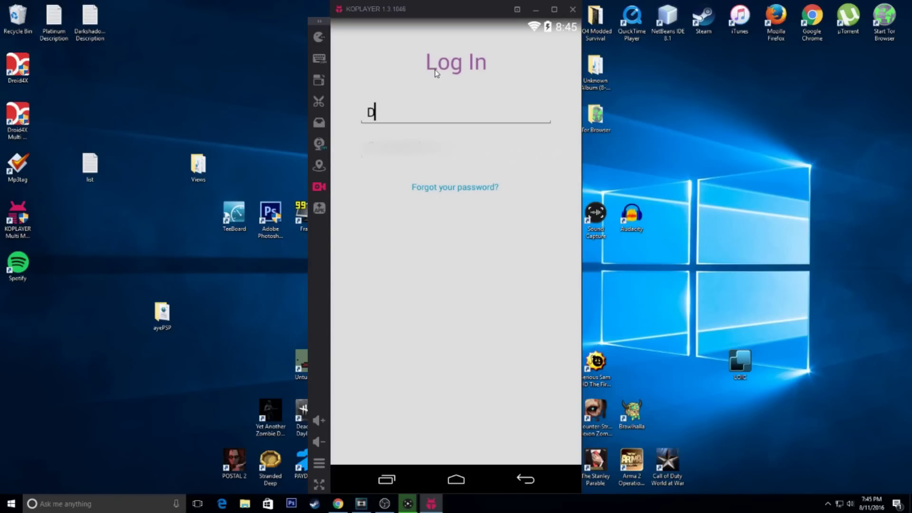
{"action": "type", "text": "arkshadowguy"}
{"action": "key", "text": "Tab"}
{"action": "type", "text": "**"}
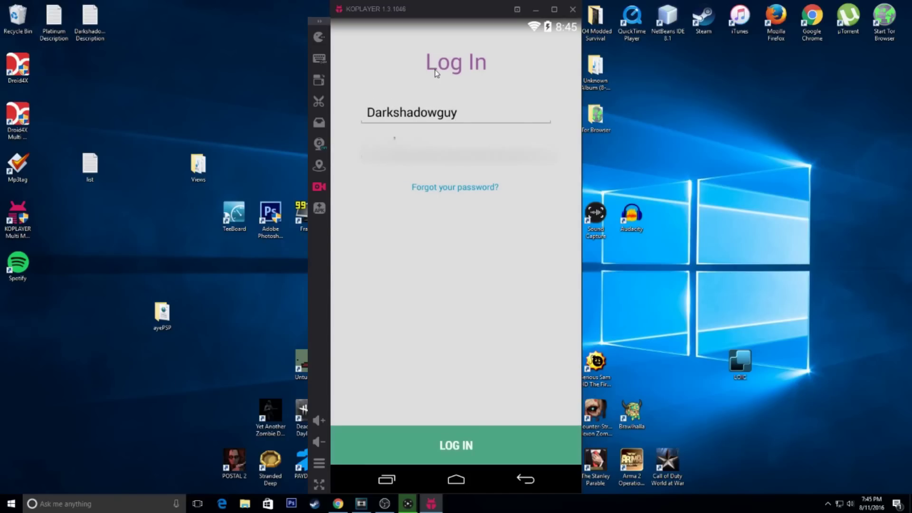
{"action": "type", "text": "***"}
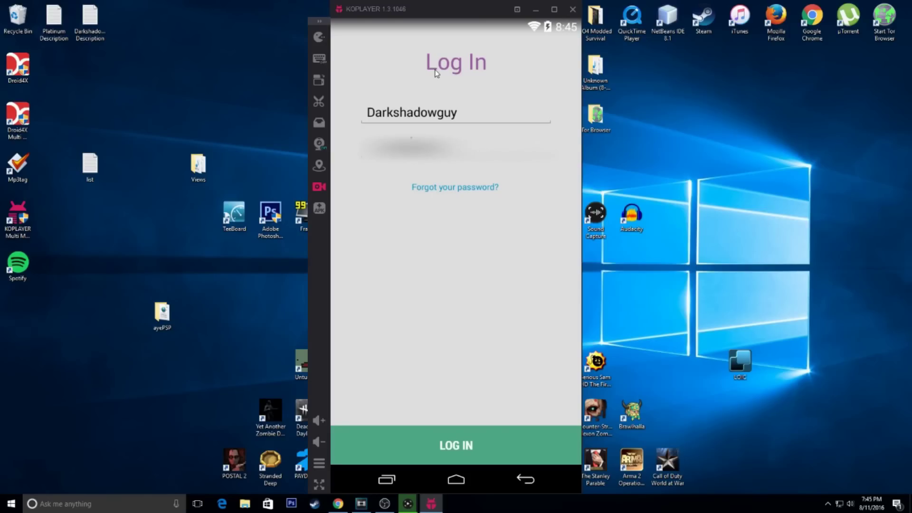
{"action": "key", "text": "Return"}
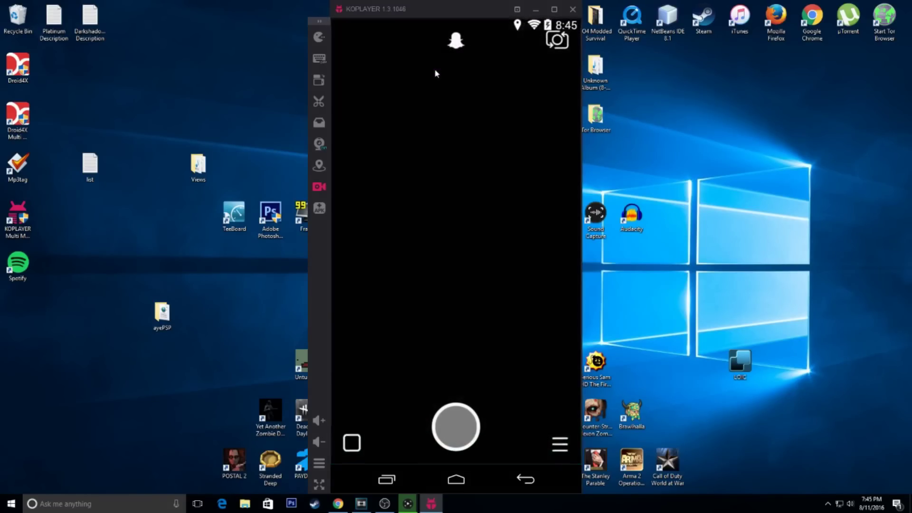
Dismiss Snapchat's camera error and return to the emulator's home screen
{"action": "left_click", "coordinate": [395, 285]}
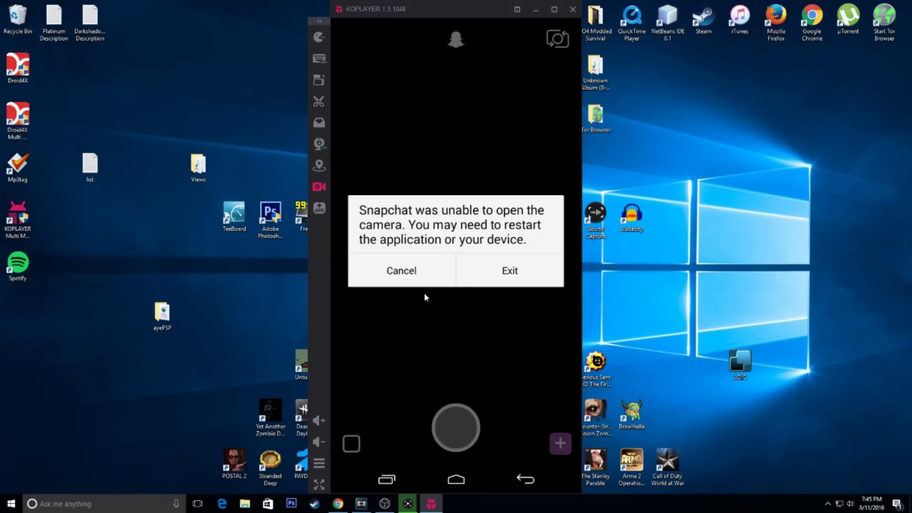
{"action": "left_click", "coordinate": [393, 275]}
{"action": "left_click", "coordinate": [395, 278]}
{"action": "left_click", "coordinate": [395, 276]}
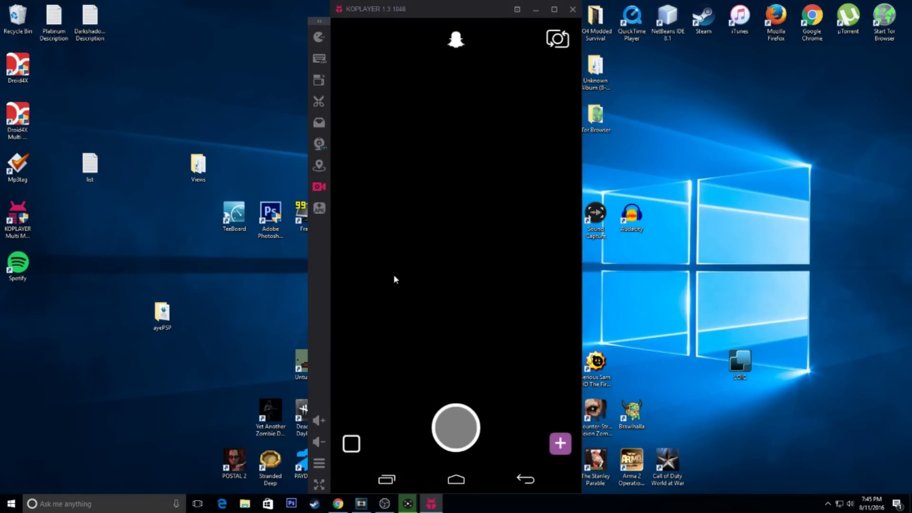
{"action": "left_click", "coordinate": [457, 476]}
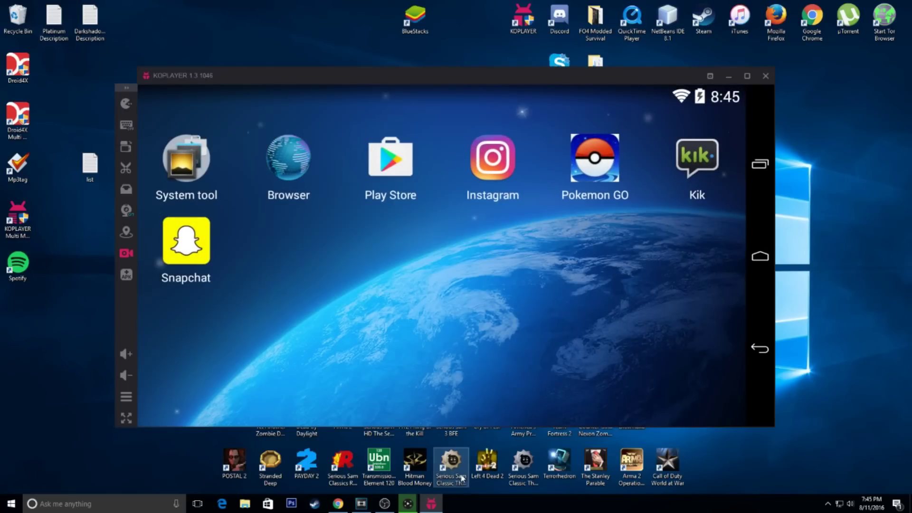
Find the installed Snapchat app in the Play Store with the search "snap" and open its page
{"action": "left_click", "coordinate": [383, 177]}
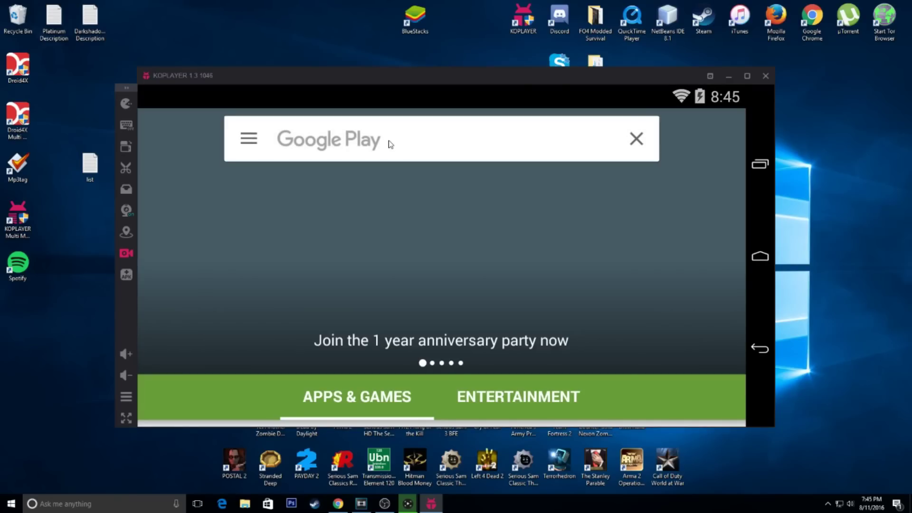
{"action": "left_click", "coordinate": [390, 144]}
{"action": "type", "text": "snap"}
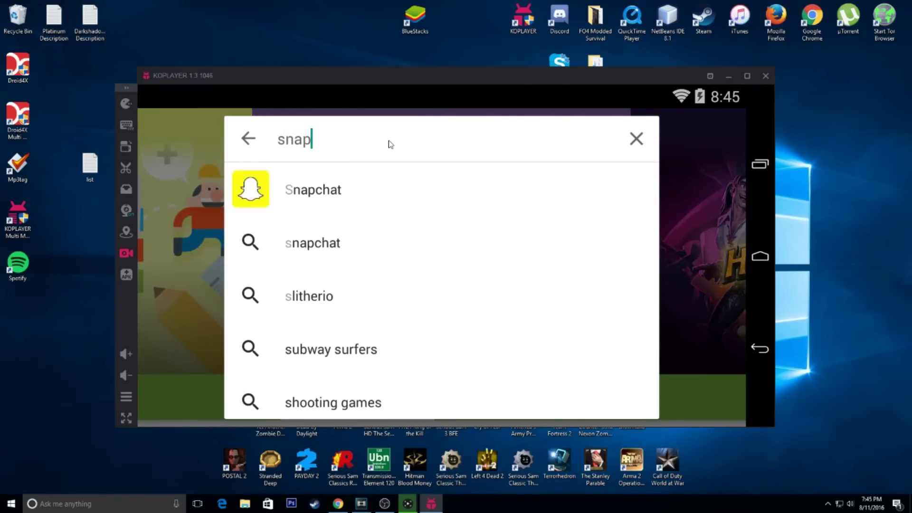
{"action": "key", "text": "Down"}
{"action": "key", "text": "Return"}
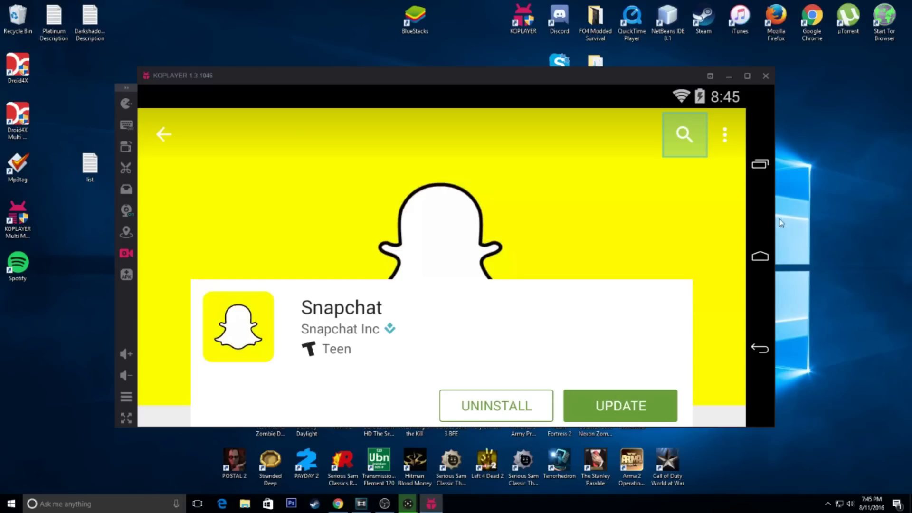
Start updating Snapchat from its Play Store page and accept the requested permissions
{"action": "left_click", "coordinate": [647, 416]}
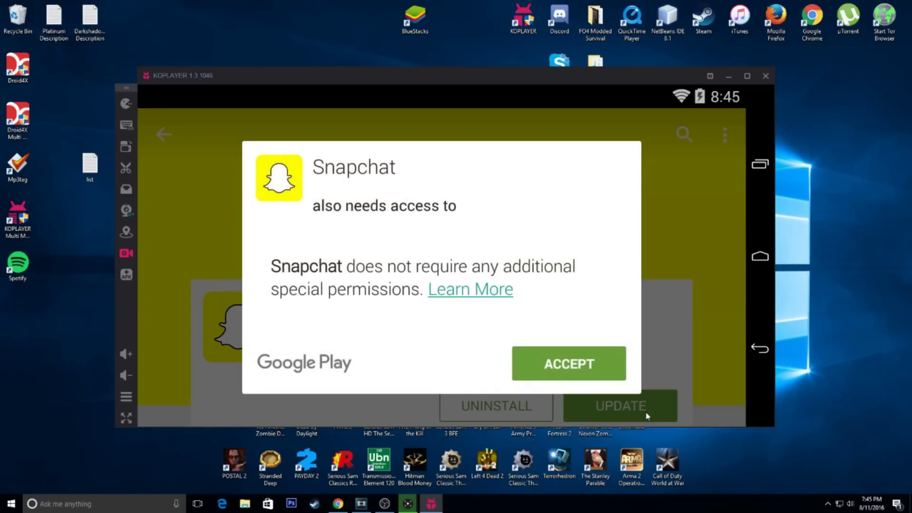
{"action": "left_click", "coordinate": [582, 369]}
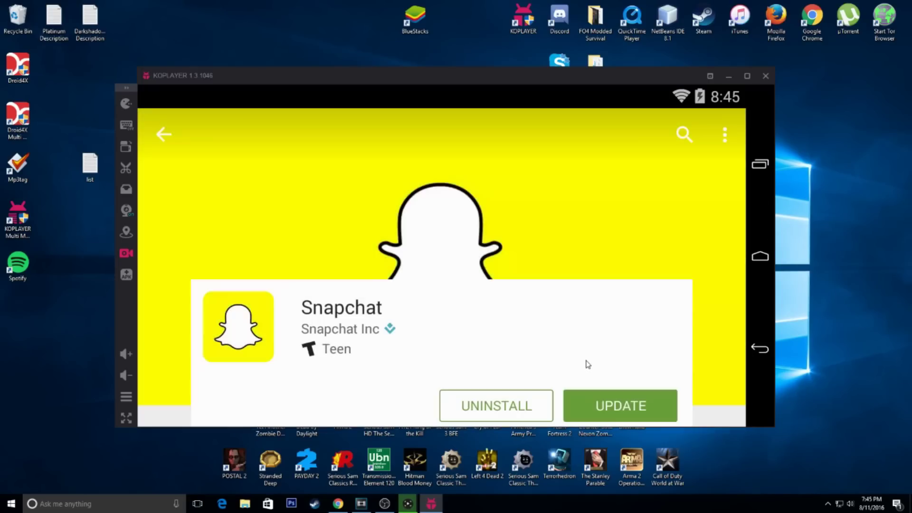
Switch to the already running Snapchat app and dismiss its camera error
{"action": "left_click", "coordinate": [761, 166]}
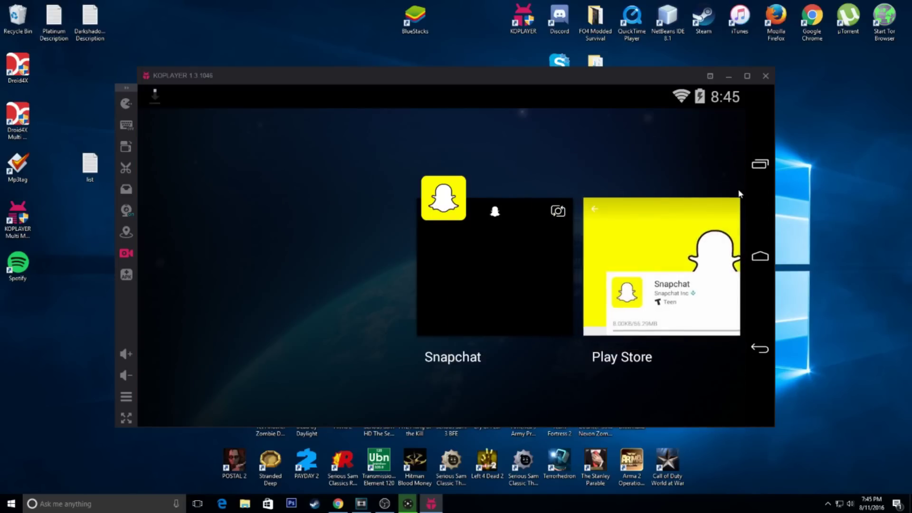
{"action": "left_click", "coordinate": [511, 285]}
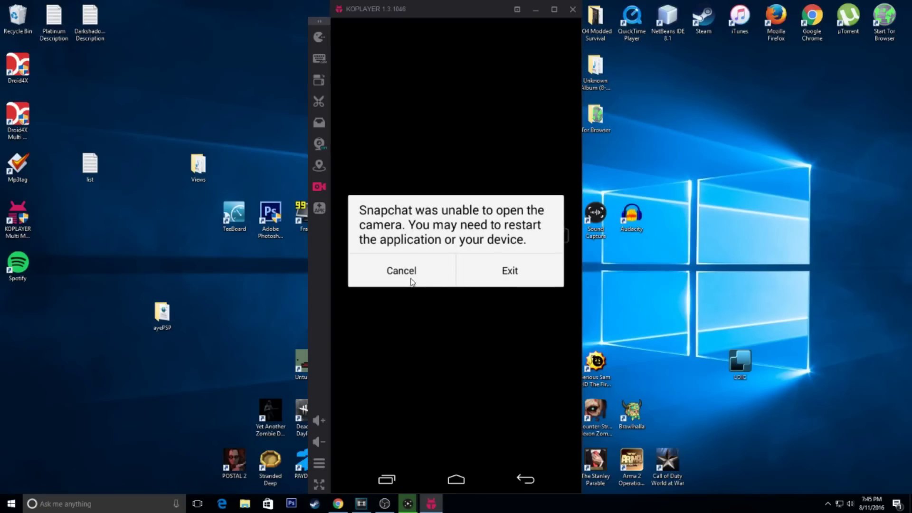
{"action": "left_click", "coordinate": [411, 280]}
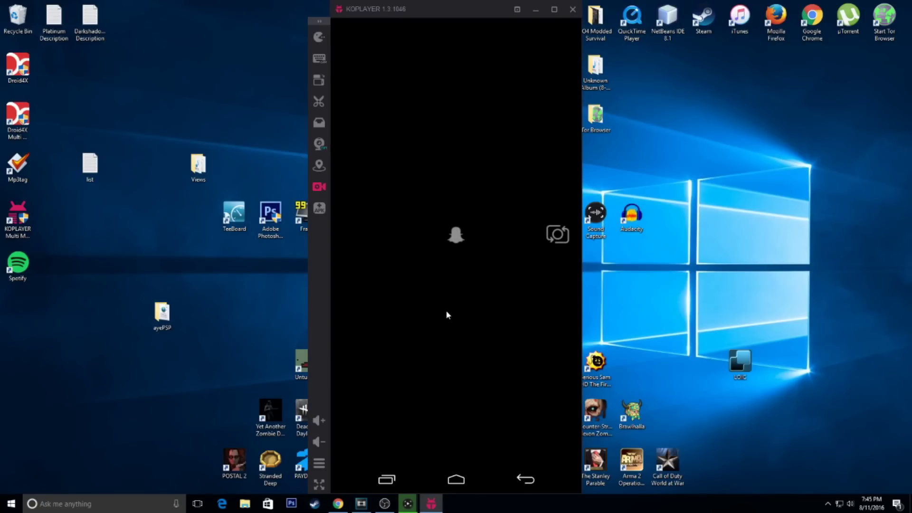
Open Snapchat's chat list, look into the fifth conversation and return to the list
{"action": "left_click_drag", "start_coordinate": [391, 335], "coordinate": [466, 307]}
{"action": "left_click", "coordinate": [399, 272]}
{"action": "left_click", "coordinate": [394, 272]}
{"action": "left_click_drag", "start_coordinate": [395, 274], "coordinate": [737, 245]}
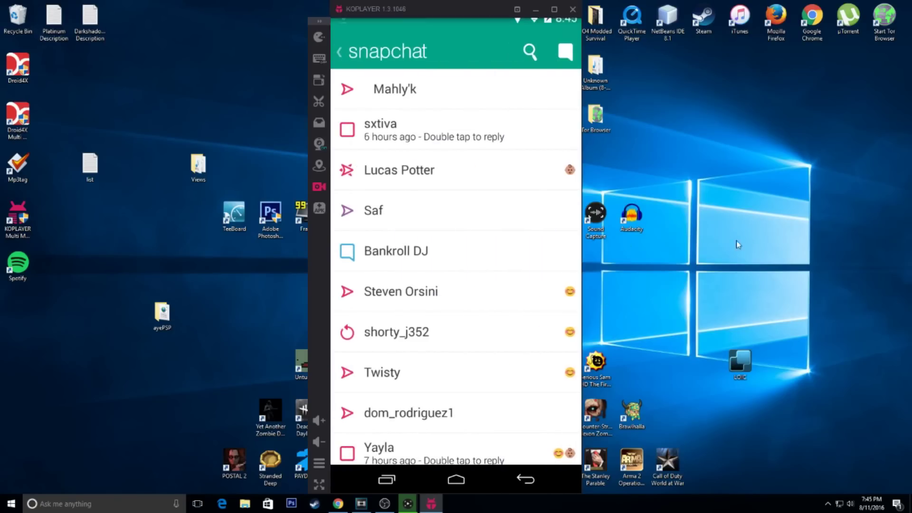
{"action": "left_click_drag", "start_coordinate": [372, 260], "coordinate": [473, 263]}
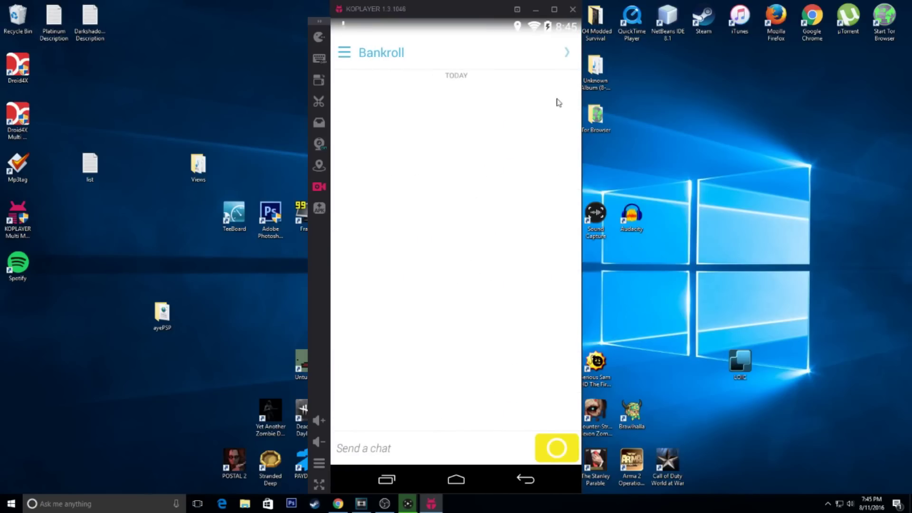
{"action": "left_click", "coordinate": [574, 53]}
Check the Snapchat update's download progress in the Android notifications and return to the emulator's home screen
{"action": "left_click_drag", "start_coordinate": [427, 33], "coordinate": [469, 289]}
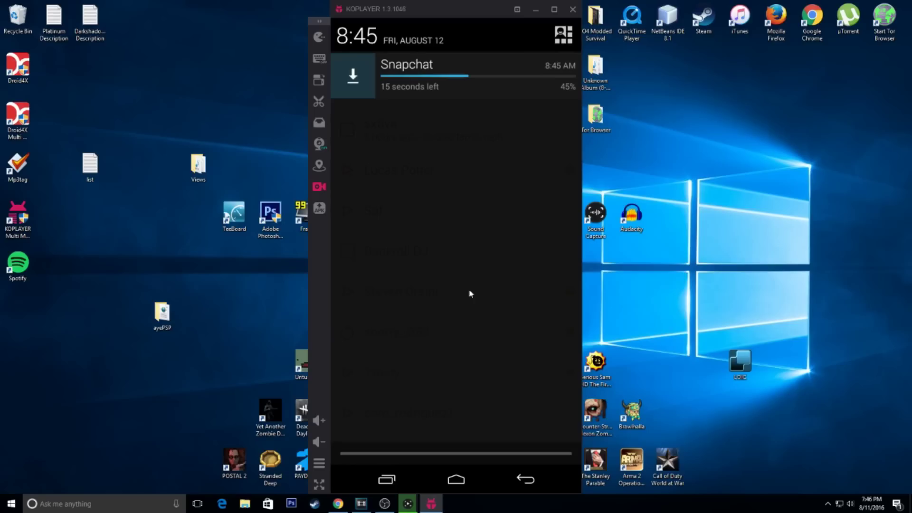
{"action": "left_click", "coordinate": [469, 289]}
{"action": "left_click", "coordinate": [387, 479]}
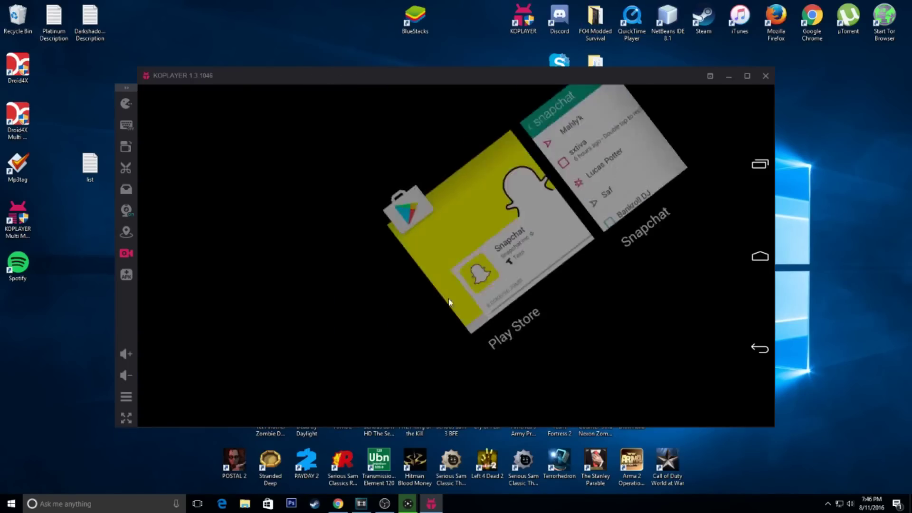
{"action": "left_click_drag", "start_coordinate": [644, 311], "coordinate": [779, 238]}
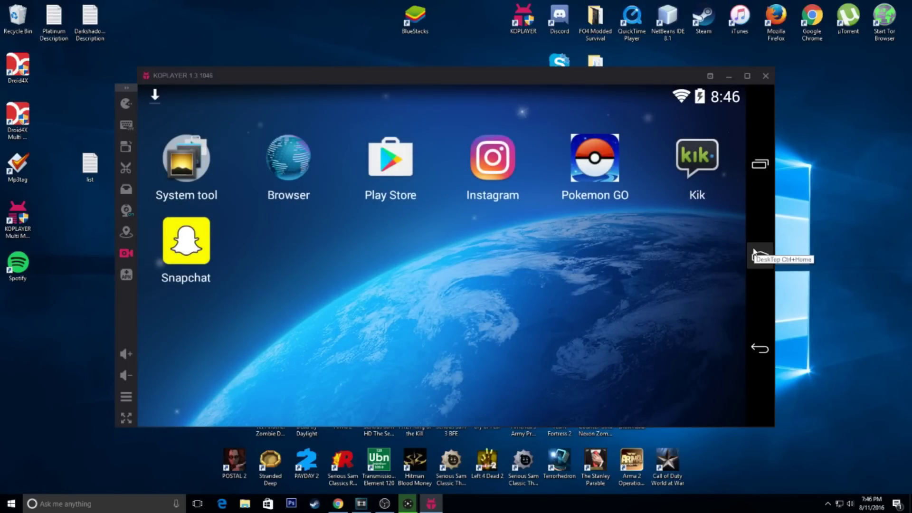